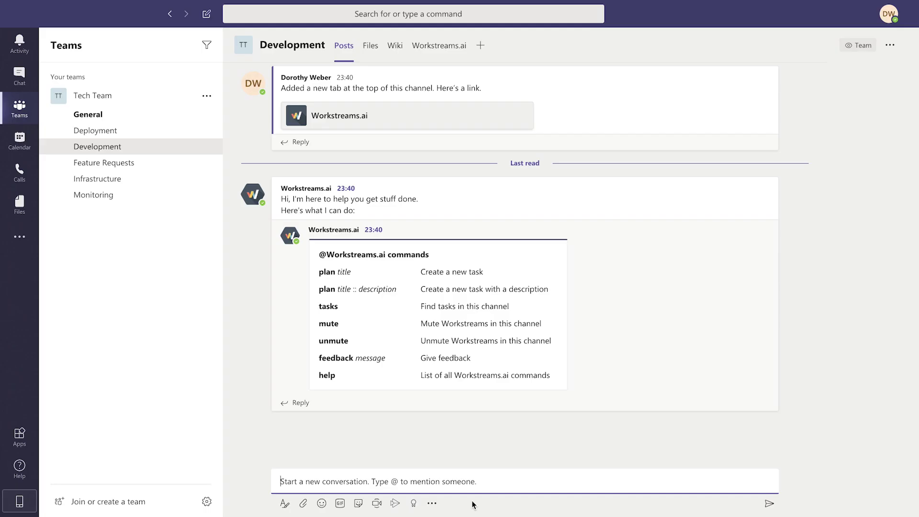
pyautogui.write('@workstr')
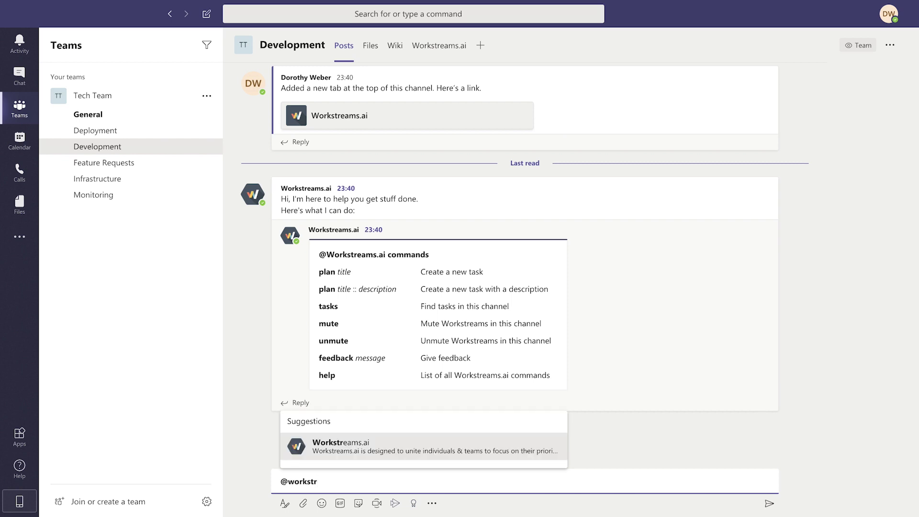
pyautogui.click(509, 445)
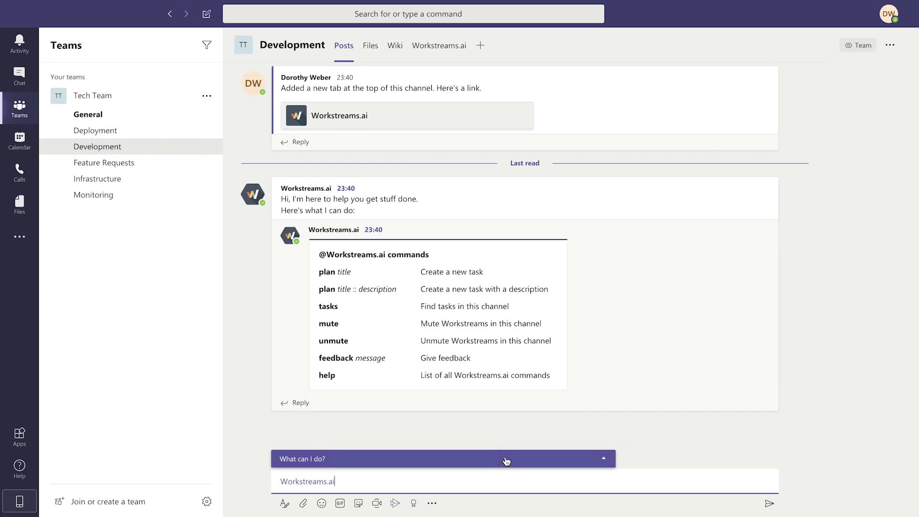
pyautogui.click(506, 461)
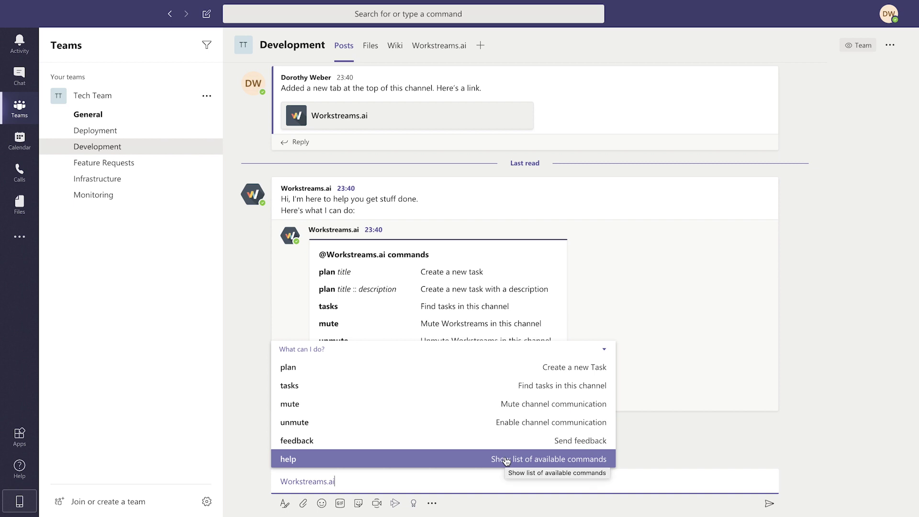
pyautogui.click(469, 373)
pyautogui.write('an aweso')
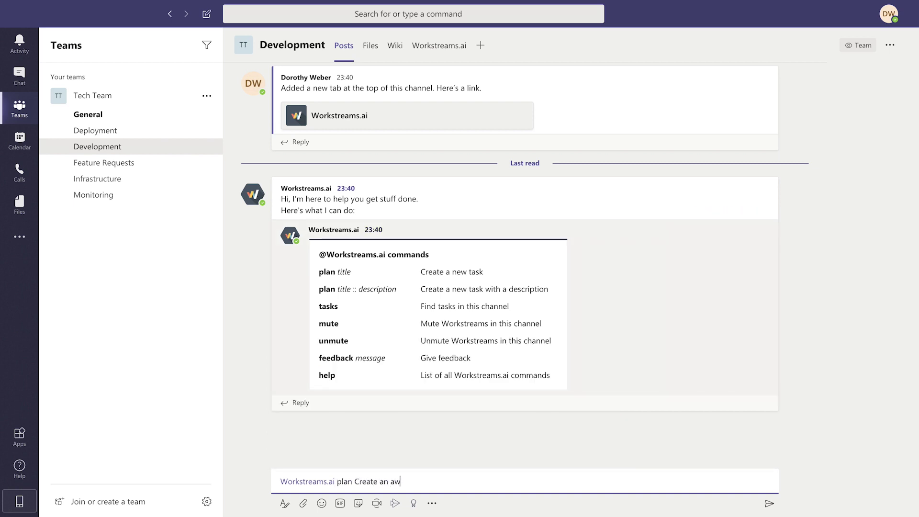
pyautogui.write('me feature!')
pyautogui.press('Return')
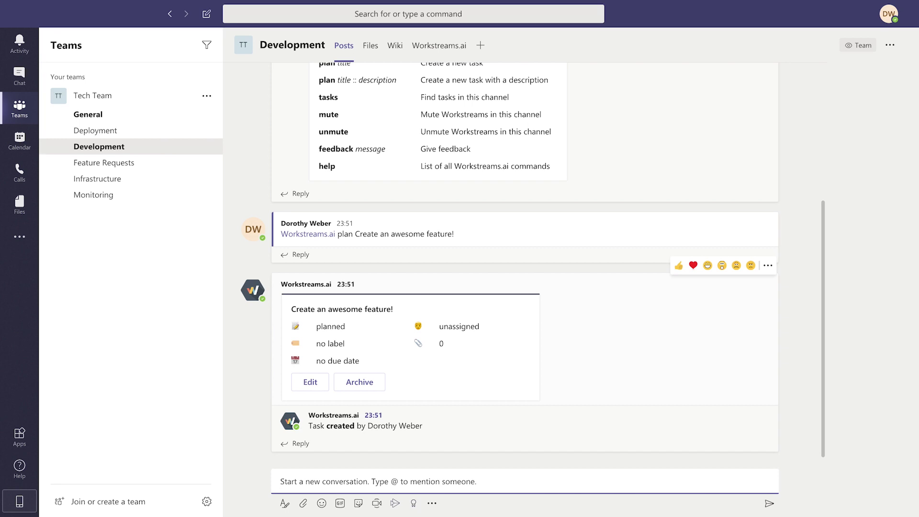
pyautogui.write('@workstre')
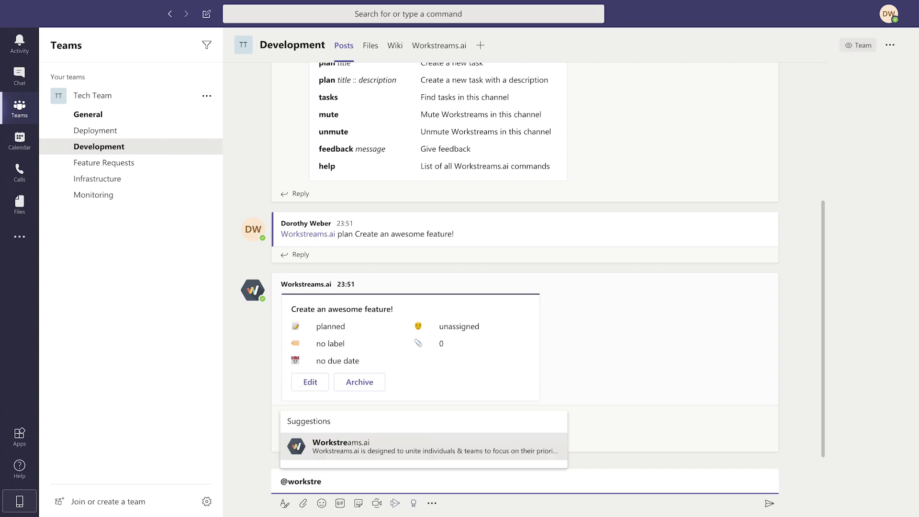
pyautogui.press('Return')
pyautogui.write('plan')
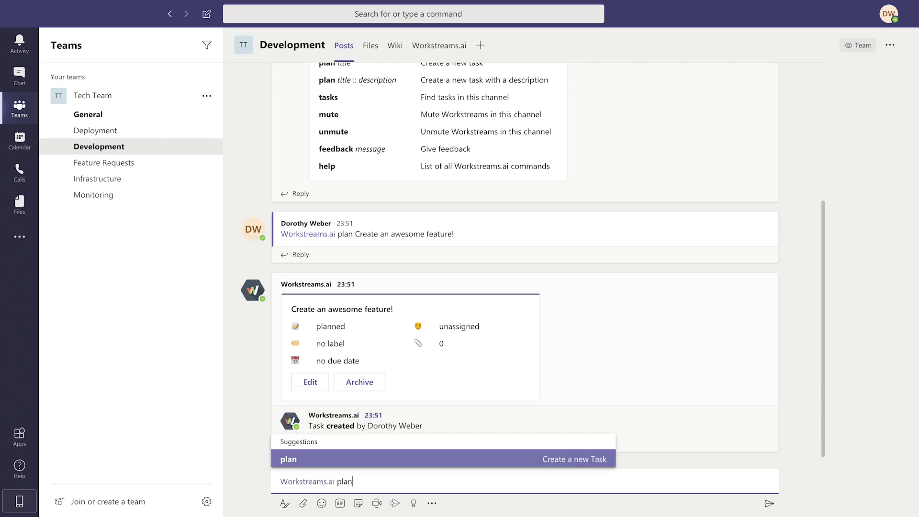
pyautogui.write(' Fix that tiny bug')
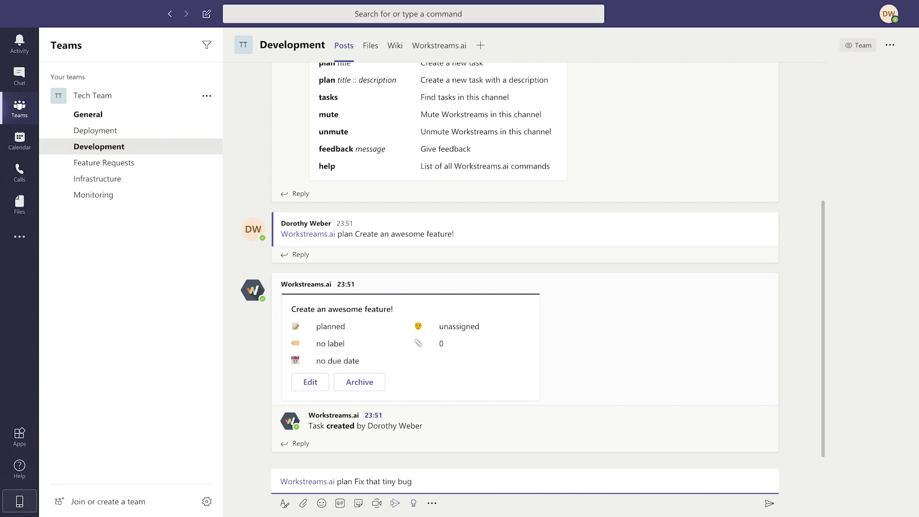
pyautogui.press('Return')
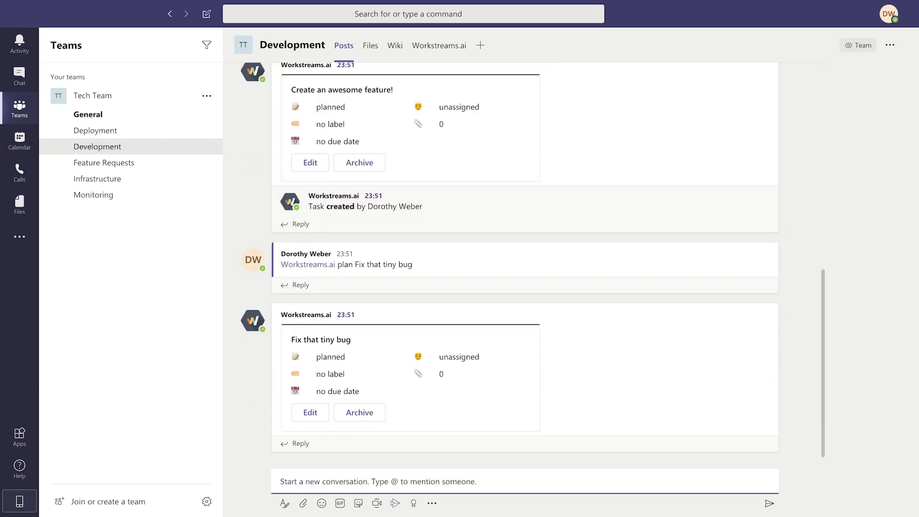
pyautogui.scroll(3, 447, 228)
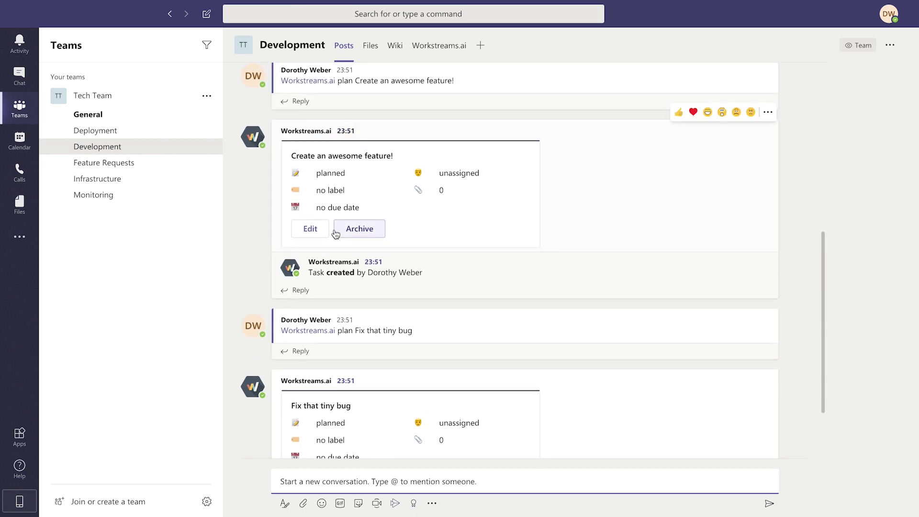
pyautogui.click(325, 230)
pyautogui.click(327, 230)
pyautogui.write('And get a l')
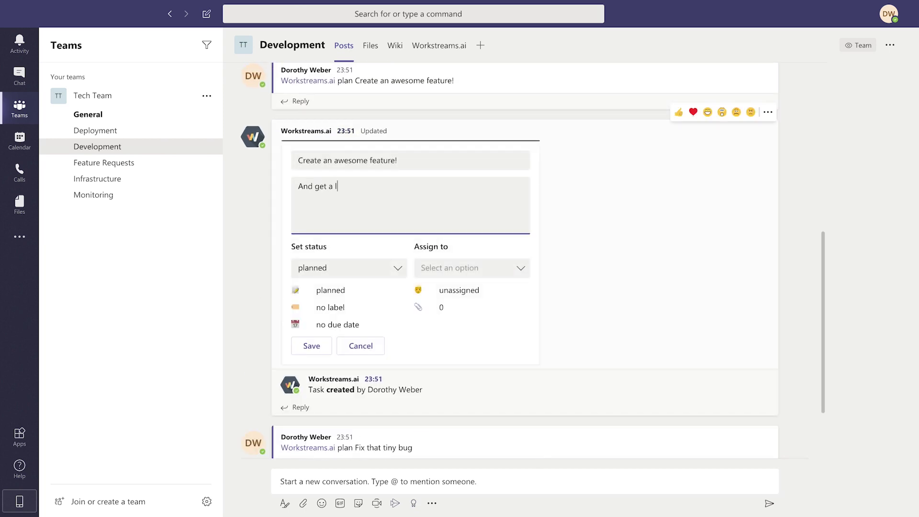
pyautogui.write('ot of things done!')
pyautogui.click(504, 271)
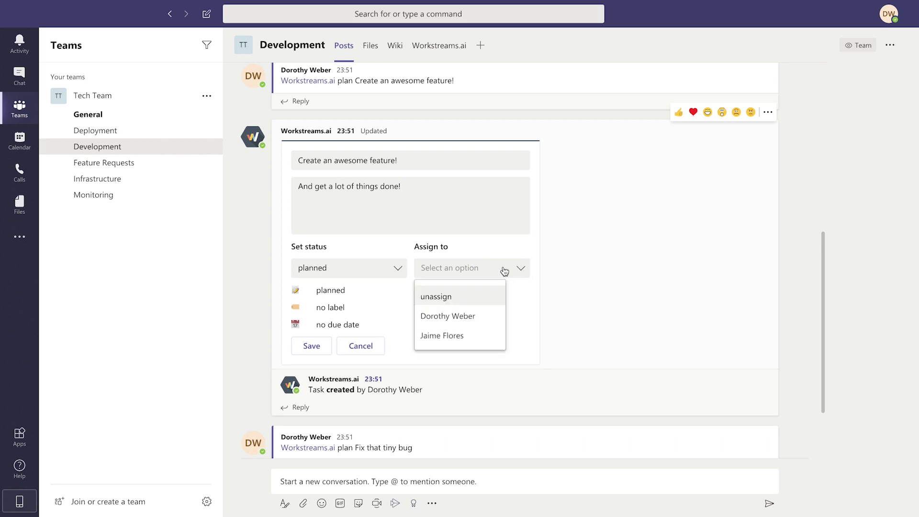
pyautogui.click(476, 335)
pyautogui.click(387, 273)
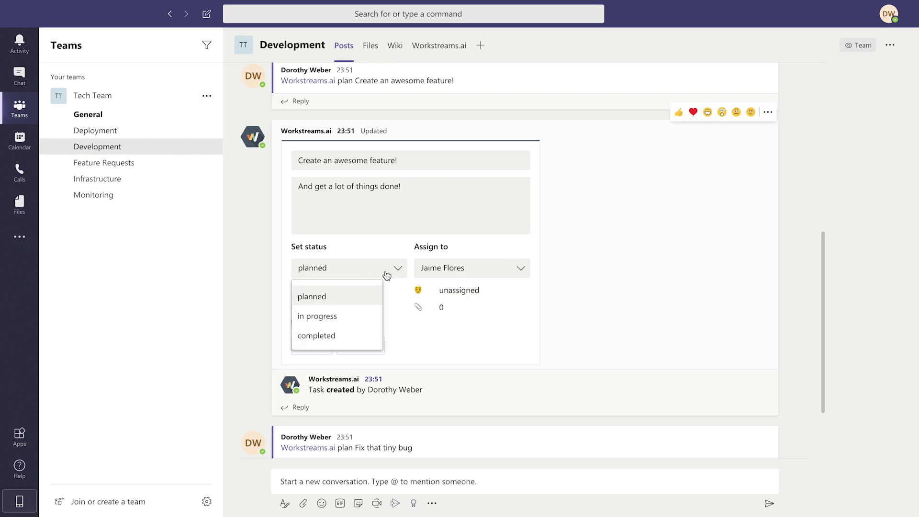
pyautogui.click(368, 319)
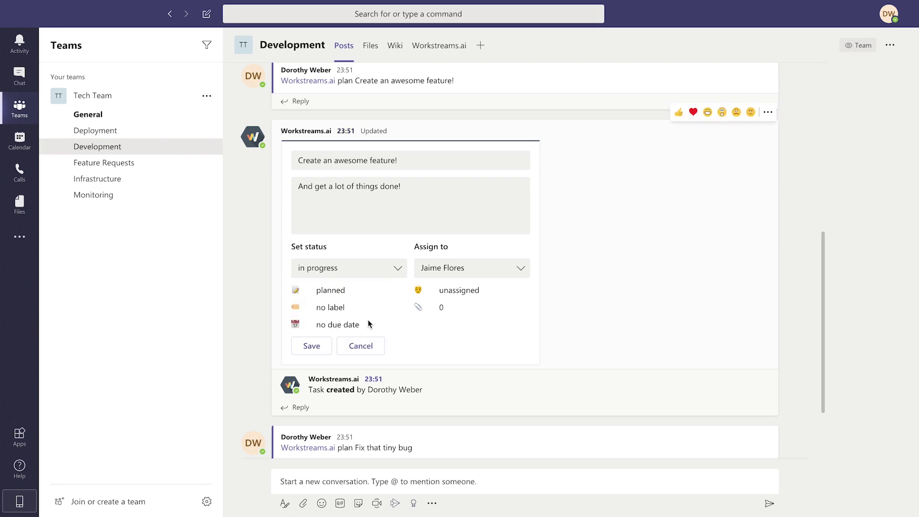
pyautogui.click(327, 353)
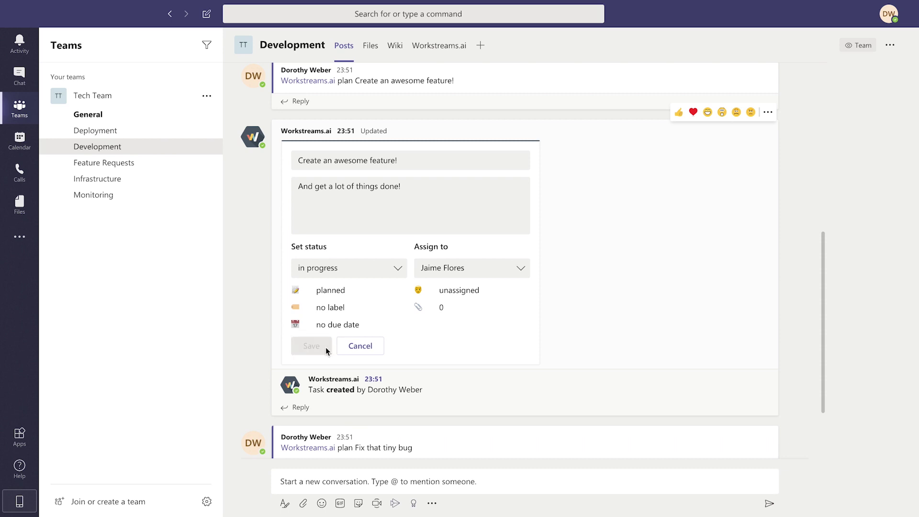
pyautogui.click(303, 364)
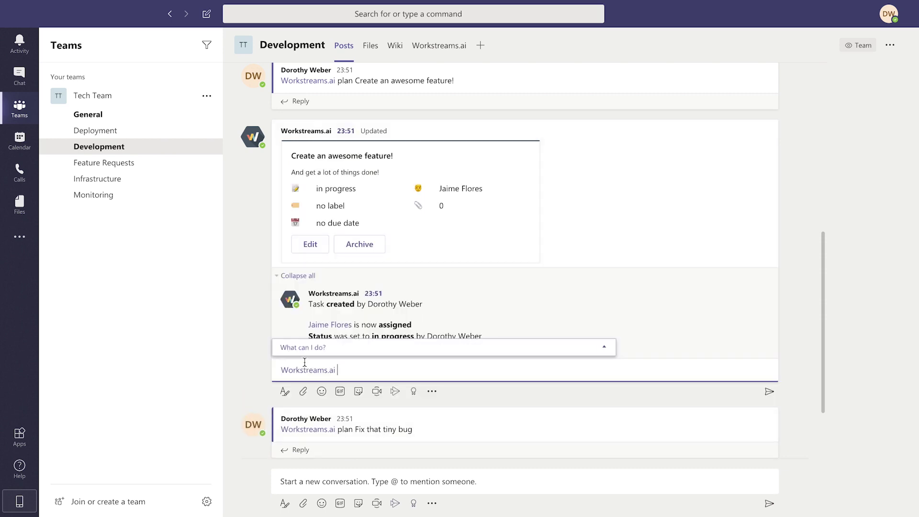
pyautogui.press('BackSpace')
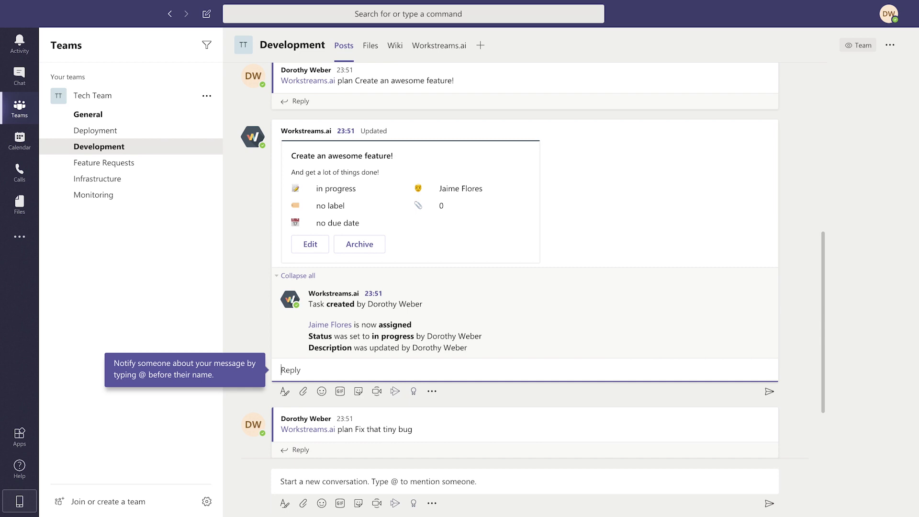
pyautogui.write('Hey @jaime')
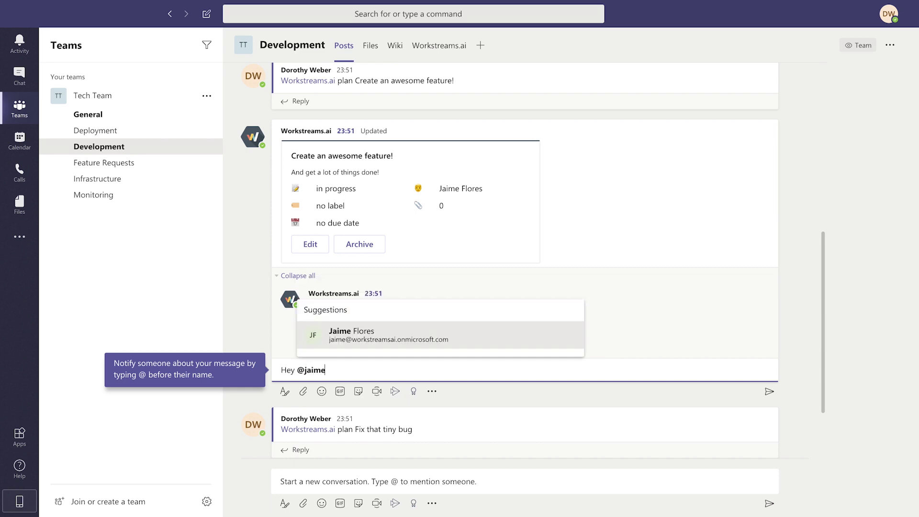
pyautogui.press('Return')
pyautogui.write('know if you need more info!')
pyautogui.press('Return')
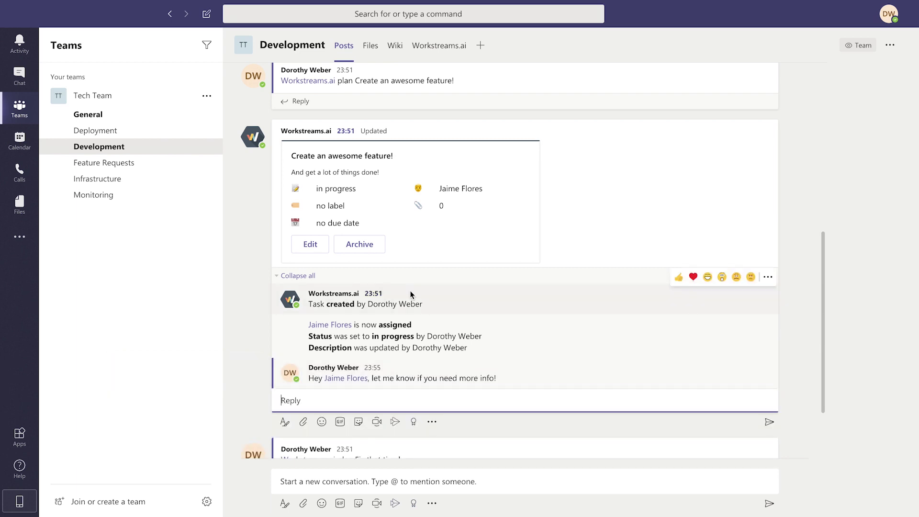
pyautogui.moveTo(432, 174)
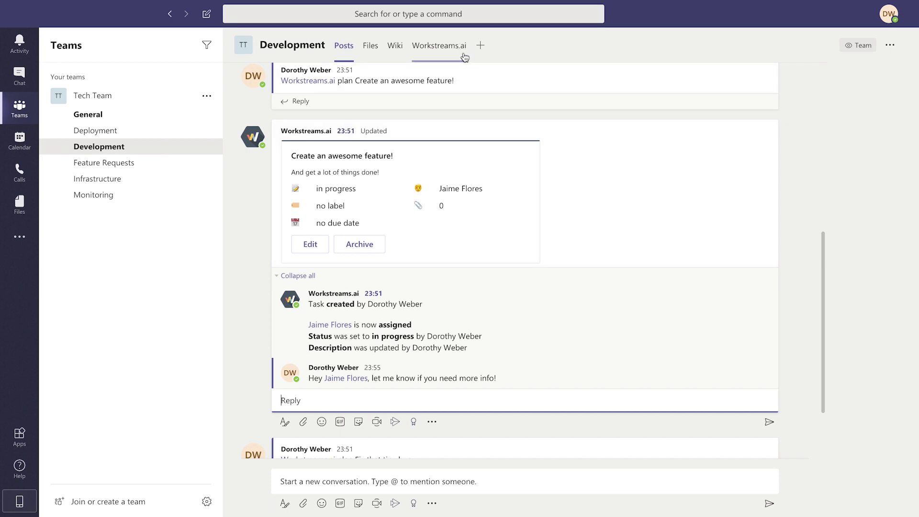
# Open the Development Workstreams.ai taskboard and assign yourself to Fix that tiny bug.
pyautogui.click(465, 56)
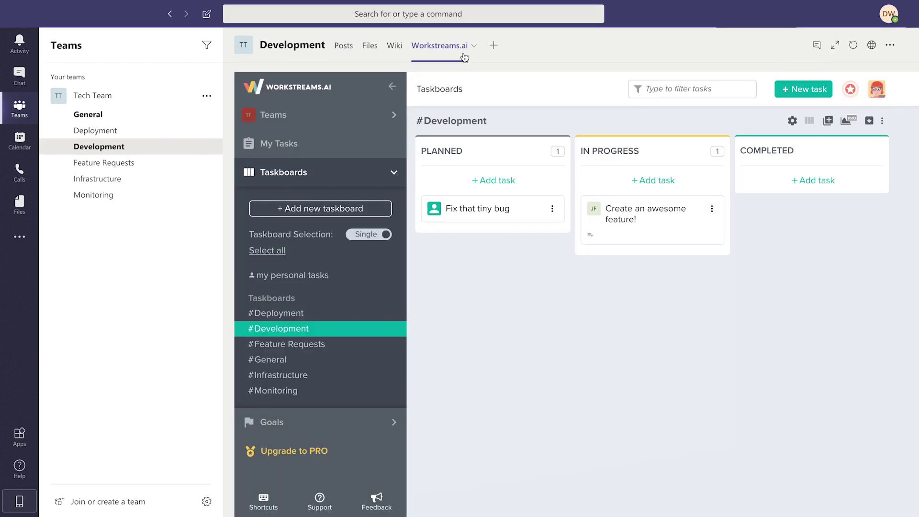
pyautogui.click(433, 209)
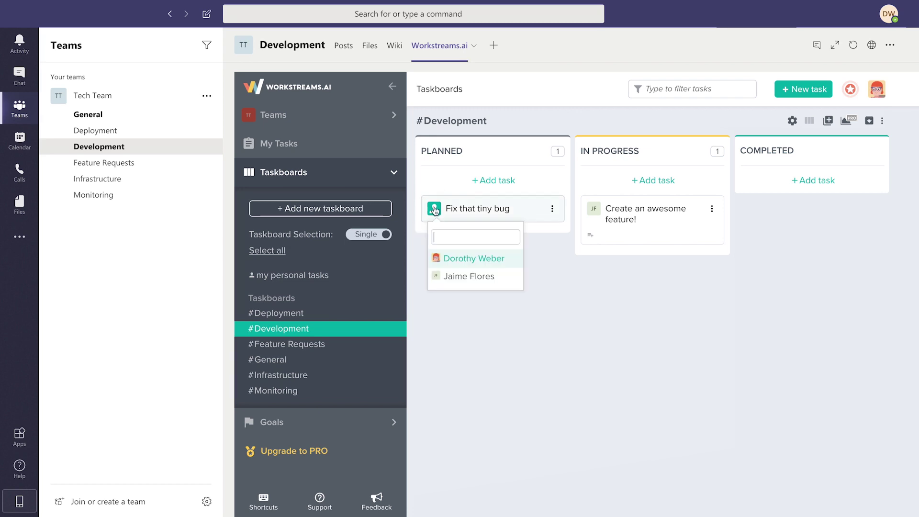
pyautogui.click(510, 259)
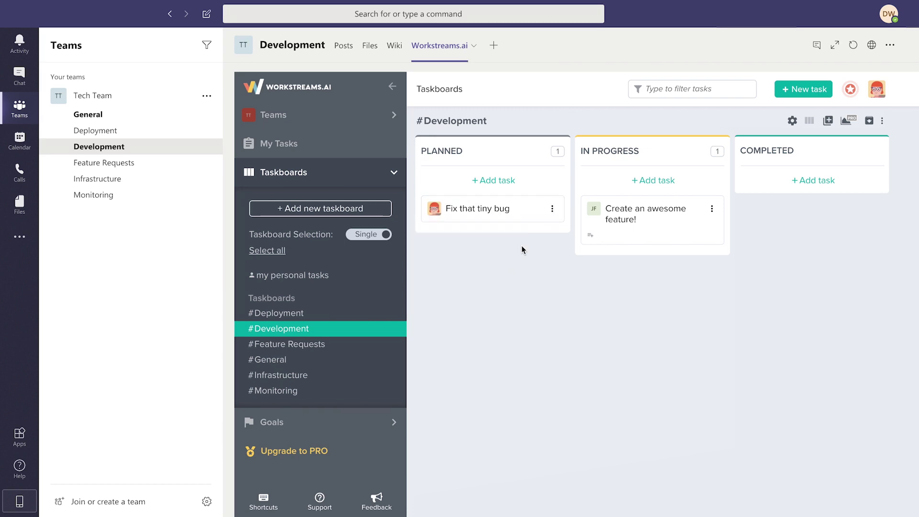
# Label Fix that tiny bug with a new bug label and the blue improvement label.
pyautogui.click(553, 209)
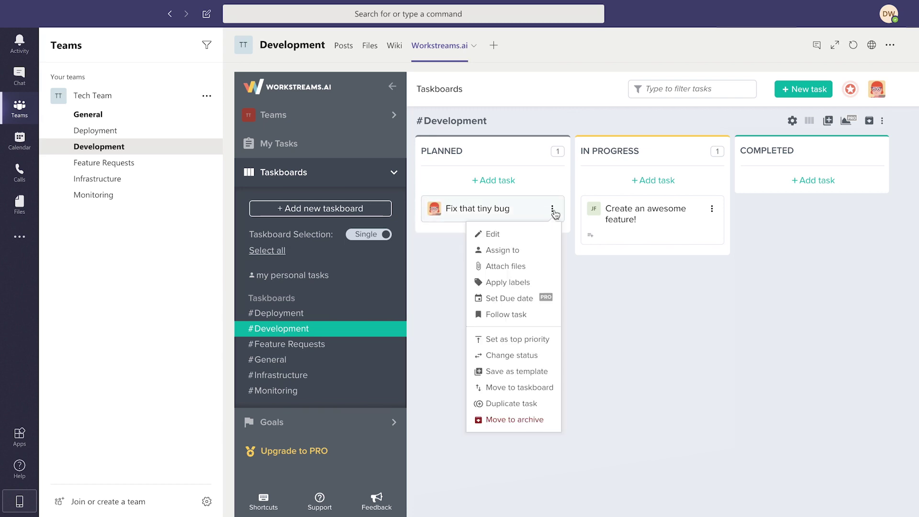
pyautogui.click(536, 282)
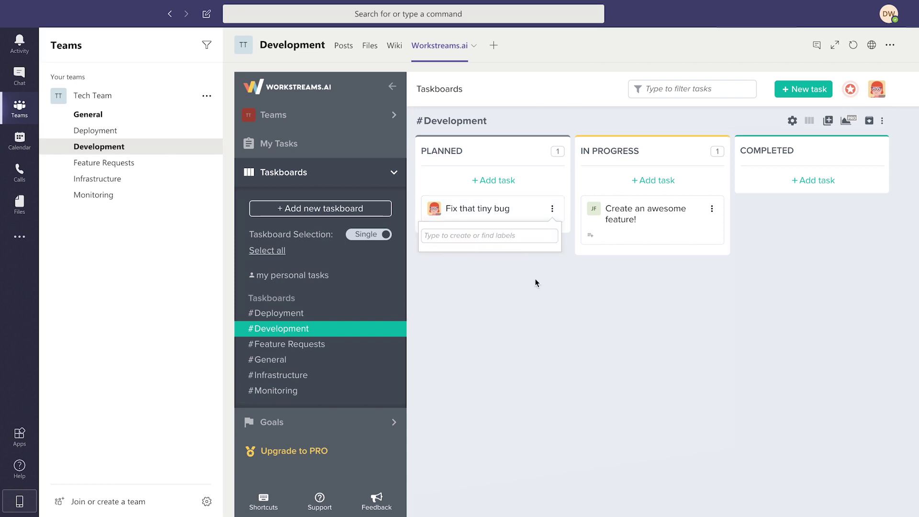
pyautogui.write('bug')
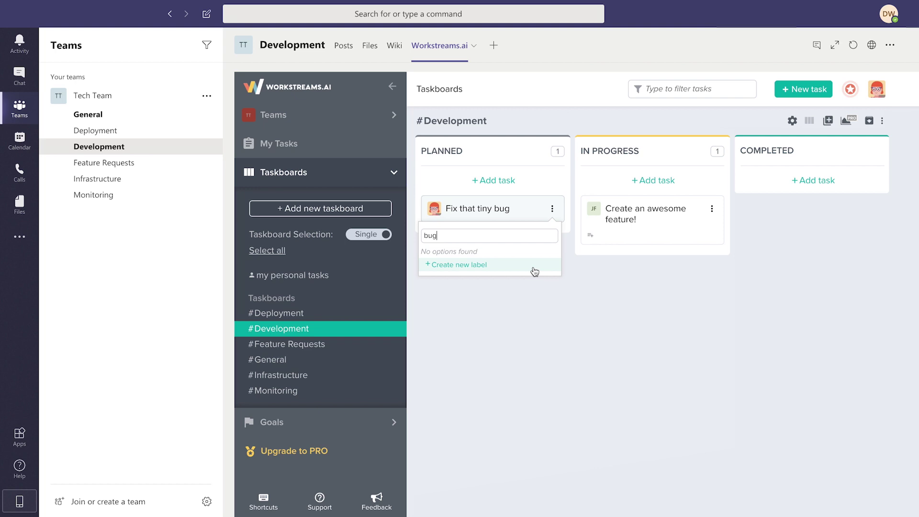
pyautogui.click(534, 271)
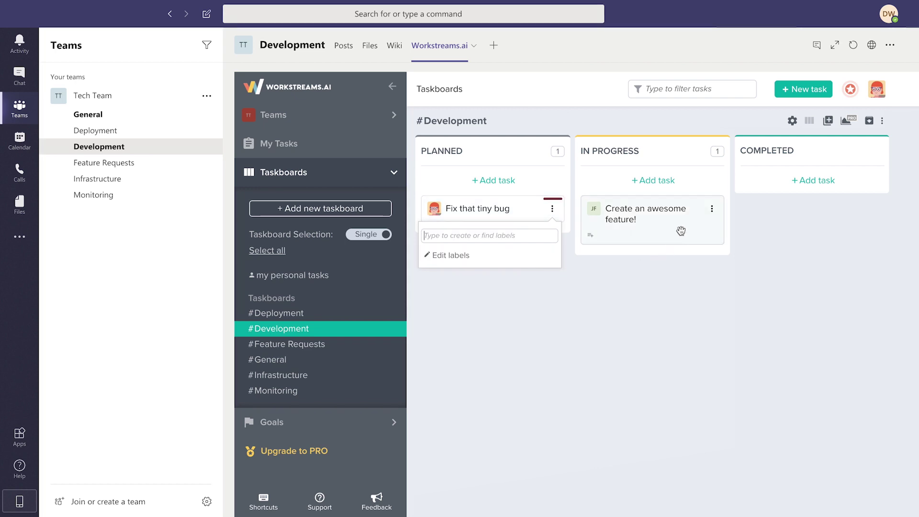
pyautogui.click(552, 210)
pyautogui.click(507, 282)
pyautogui.write('feature')
pyautogui.click(547, 284)
# Add improvement and a second label to the feature task; move the bug to IN PROGRESS.
pyautogui.click(711, 209)
pyautogui.click(707, 281)
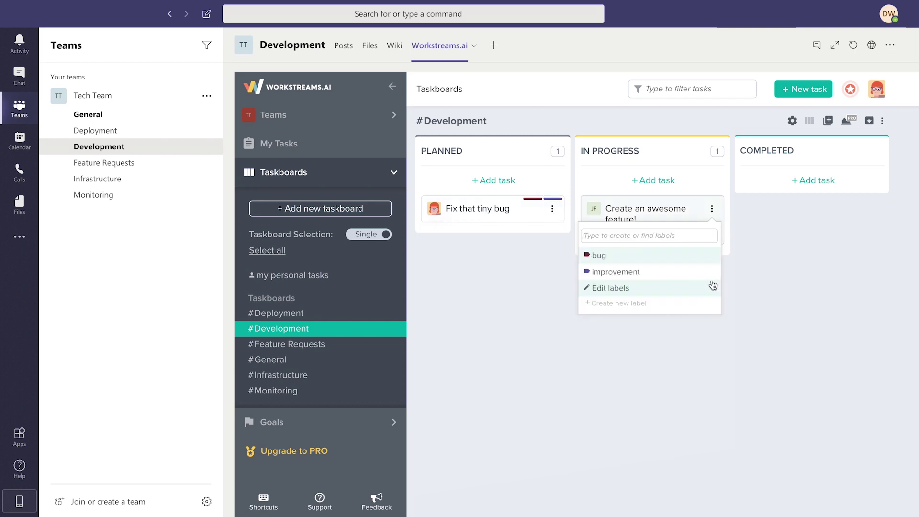
pyautogui.click(699, 271)
pyautogui.write('feature')
pyautogui.click(656, 282)
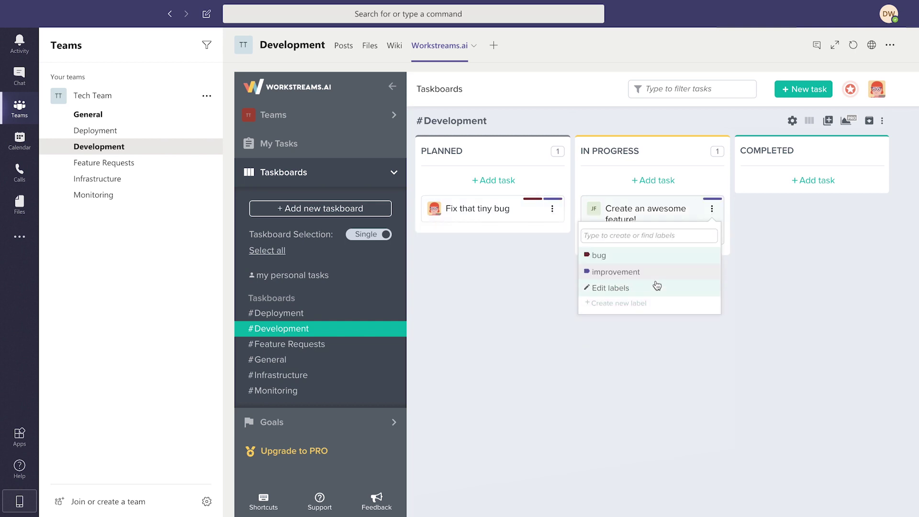
pyautogui.click(561, 264)
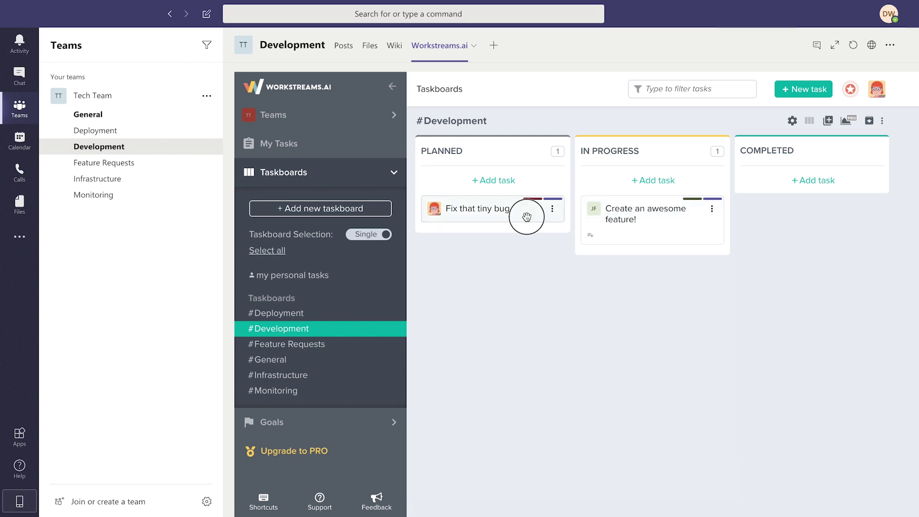
pyautogui.moveTo(526, 218); pyautogui.dragTo(688, 277)
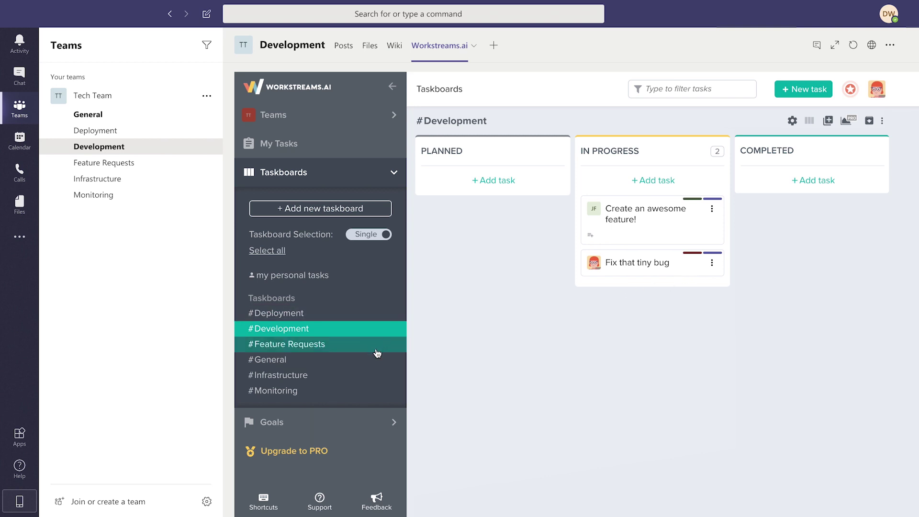
# On the Monitoring taskboard, add and save a new 'Check those logs' task.
pyautogui.click(373, 393)
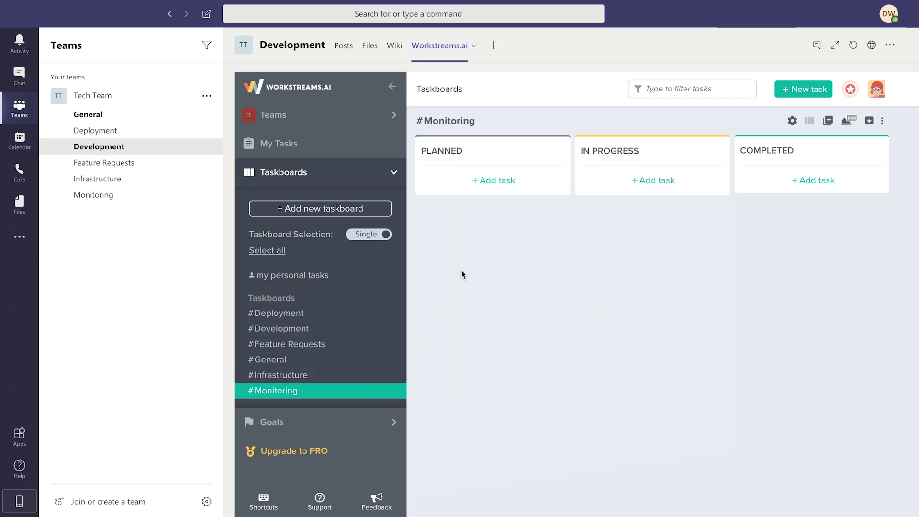
pyautogui.click(528, 185)
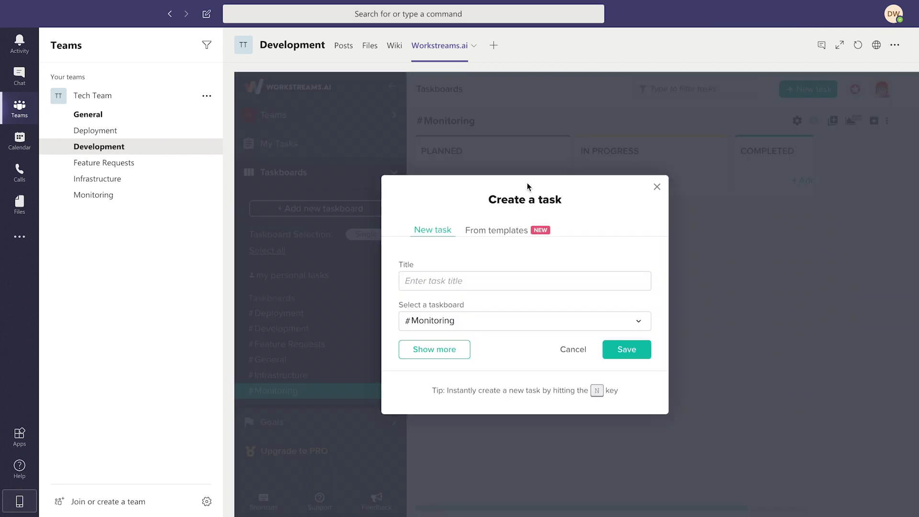
pyautogui.write('Check those logs')
pyautogui.click(643, 354)
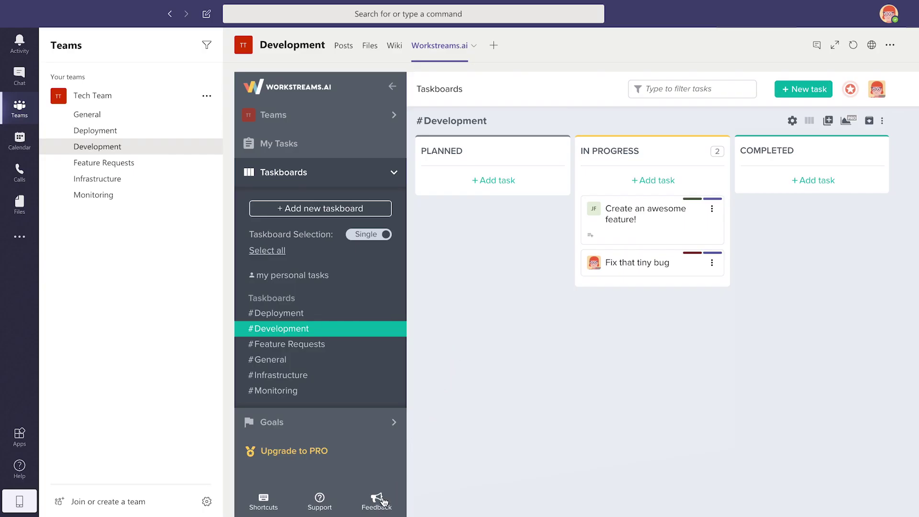
# Open the Workstreams.ai Feedback page listing popular feature ideas with vote counts.
pyautogui.click(381, 503)
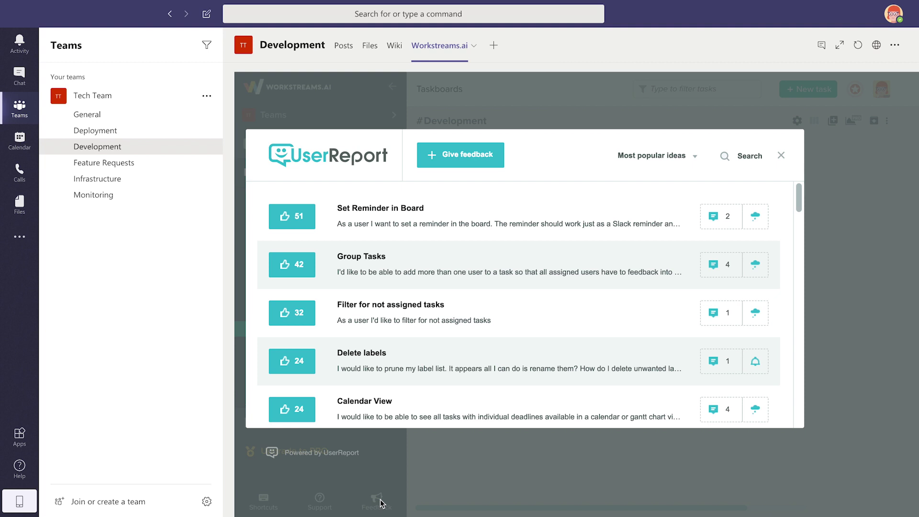